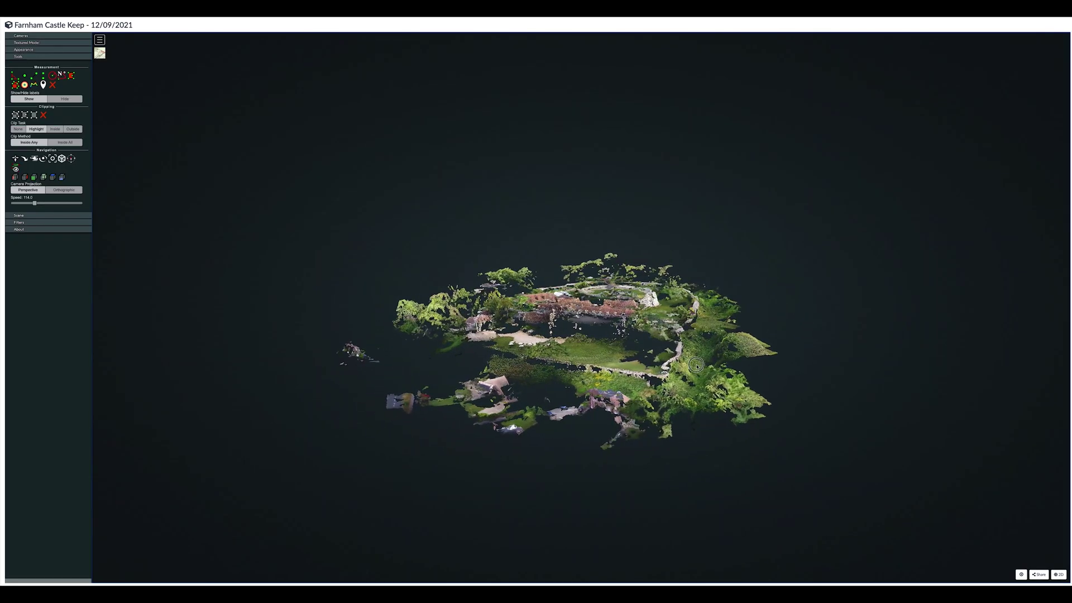
{"action": "left_click_drag", "start_coordinate": [464, 399], "coordinate": [603, 453]}
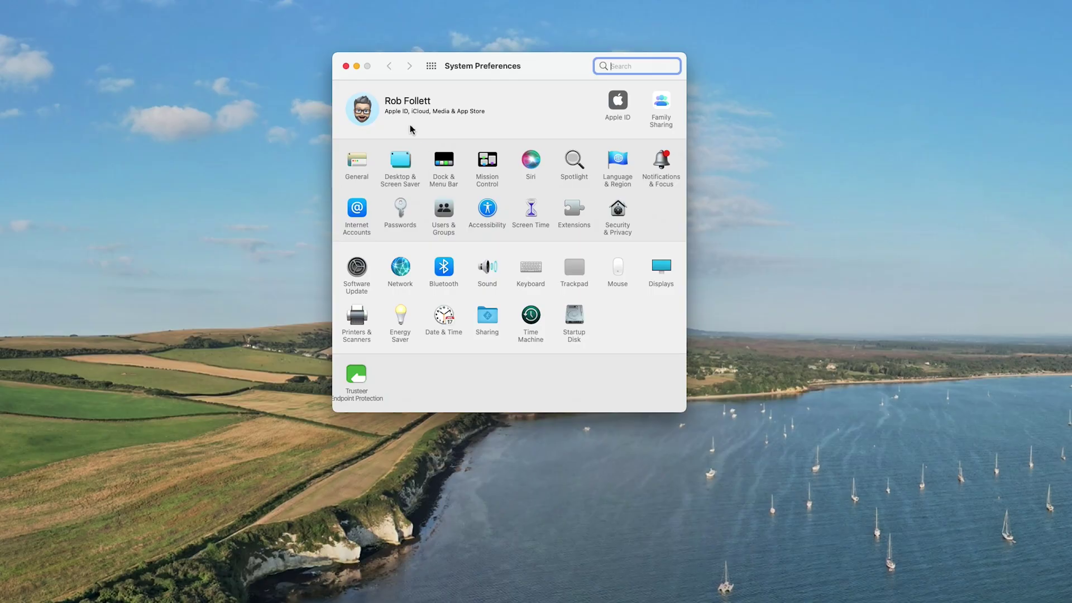
Step: Set the default web browser to Google Chrome in the General system preferences
{"action": "left_click", "coordinate": [358, 165]}
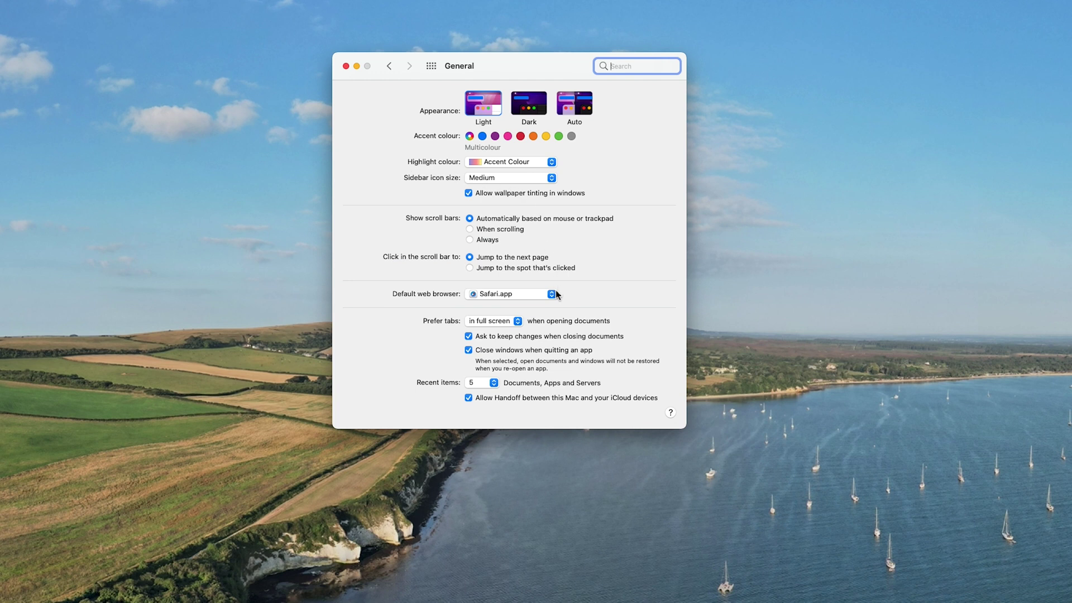
{"action": "left_click", "coordinate": [553, 294]}
{"action": "left_click", "coordinate": [549, 314]}
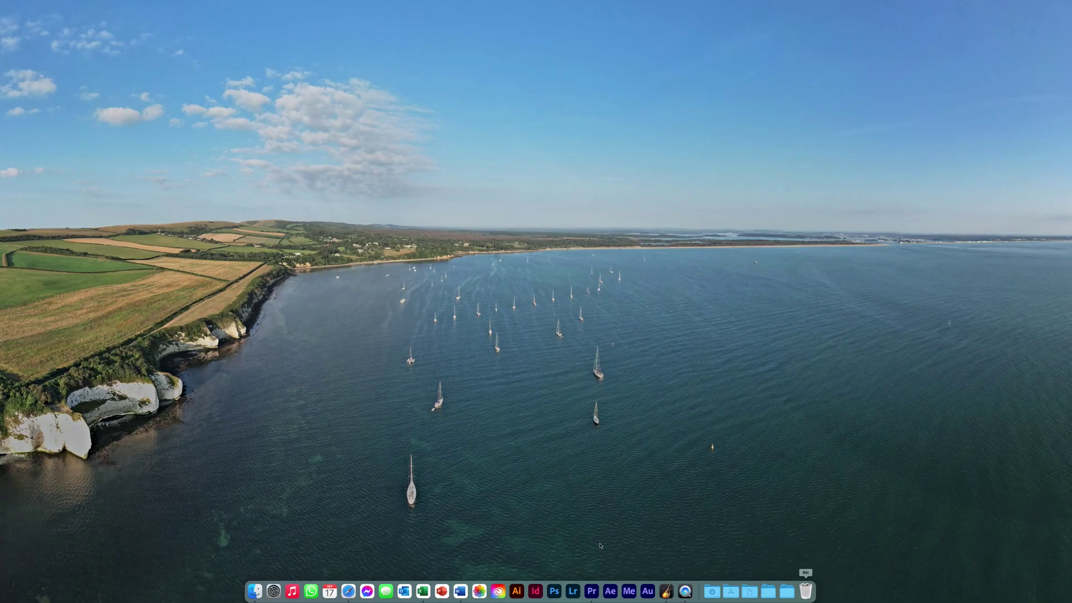
Step: Launch WebODM Manager from the Applications folder and start WebODM once Docker is running
{"action": "left_click", "coordinate": [731, 593]}
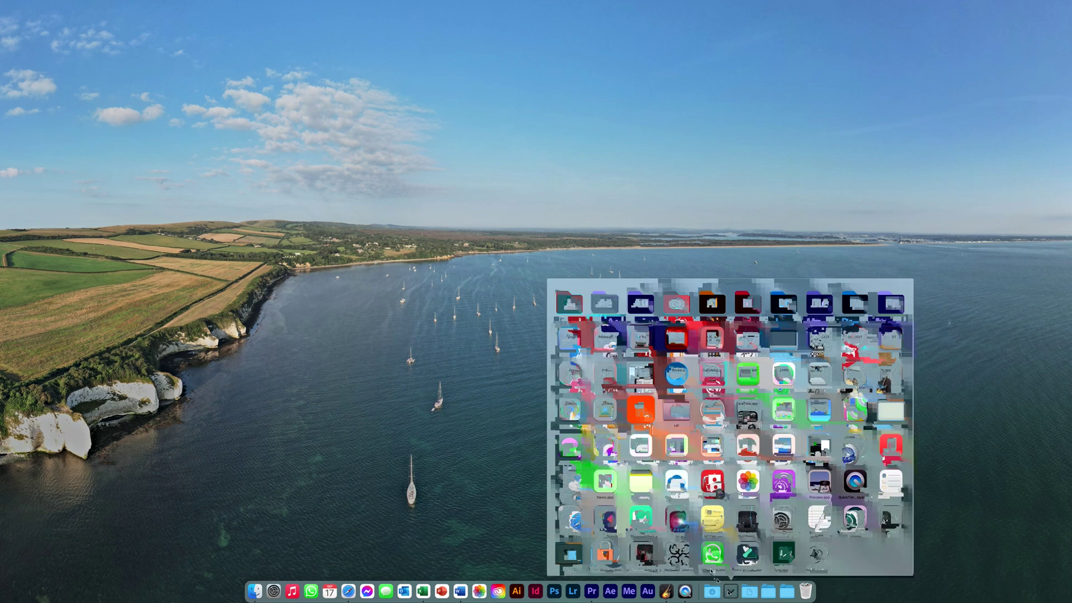
{"action": "left_click", "coordinate": [677, 554]}
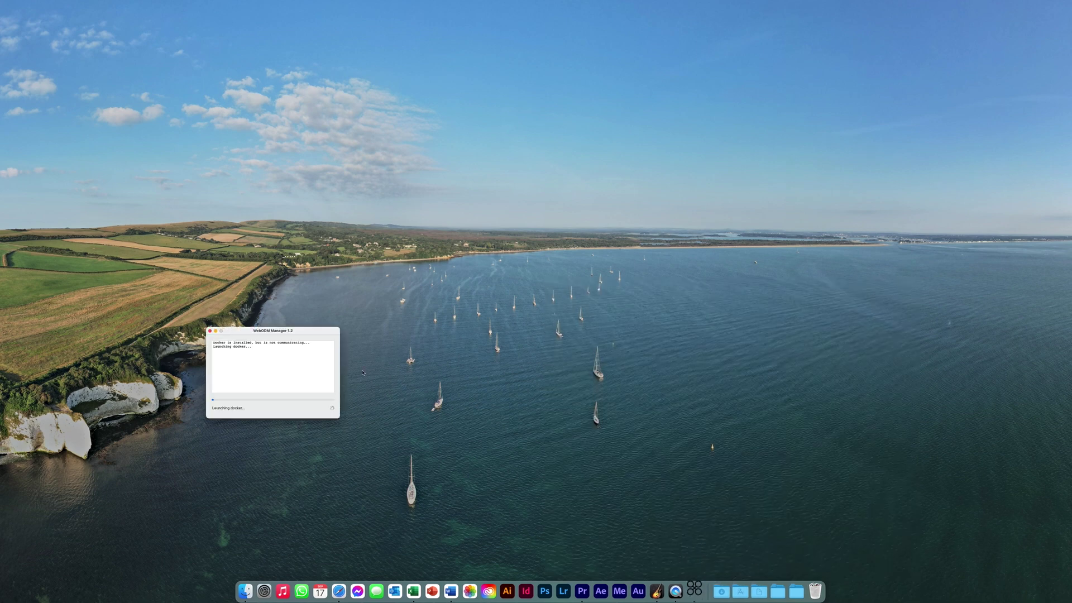
{"action": "left_click", "coordinate": [286, 335]}
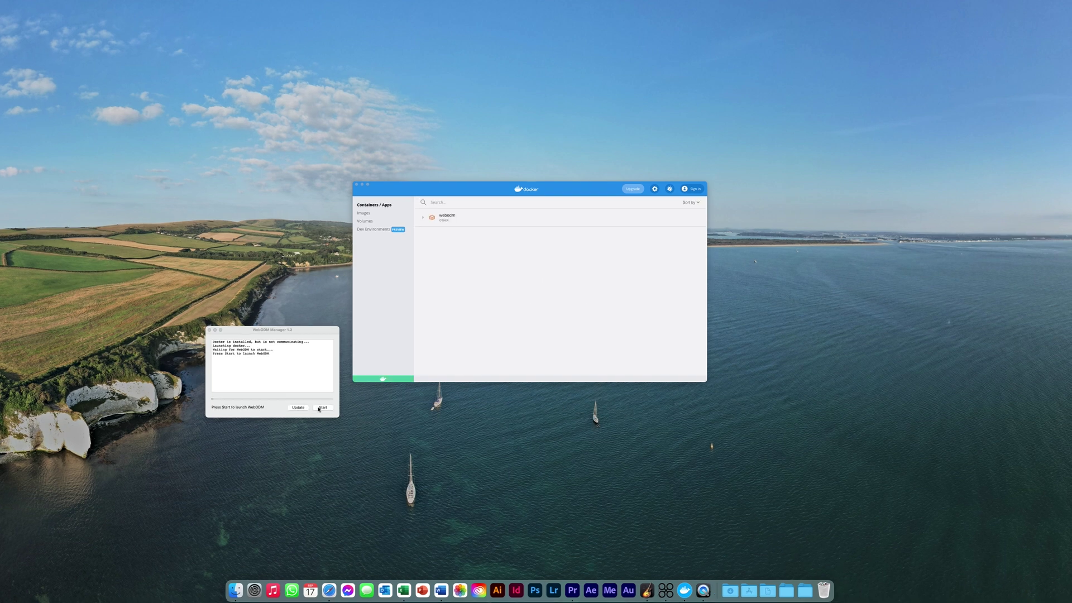
{"action": "left_click", "coordinate": [320, 408]}
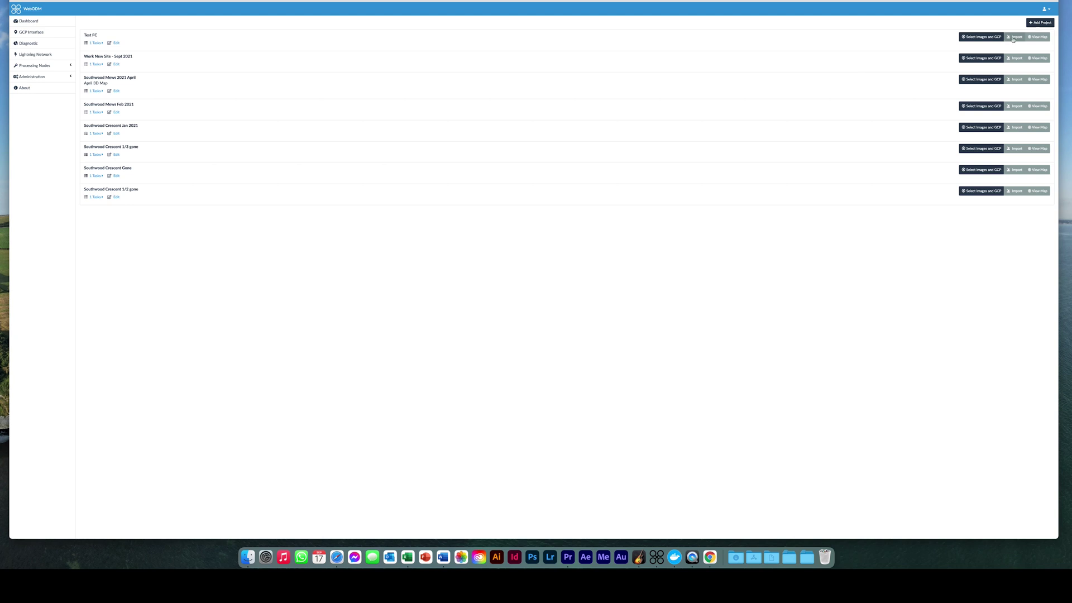
Step: Create a project named FARNHAM CASTLE with the description 3D MAP OF FARNHAM CASTLE
{"action": "left_click", "coordinate": [1040, 22]}
{"action": "type", "text": "FARNHAM CASTLE"}
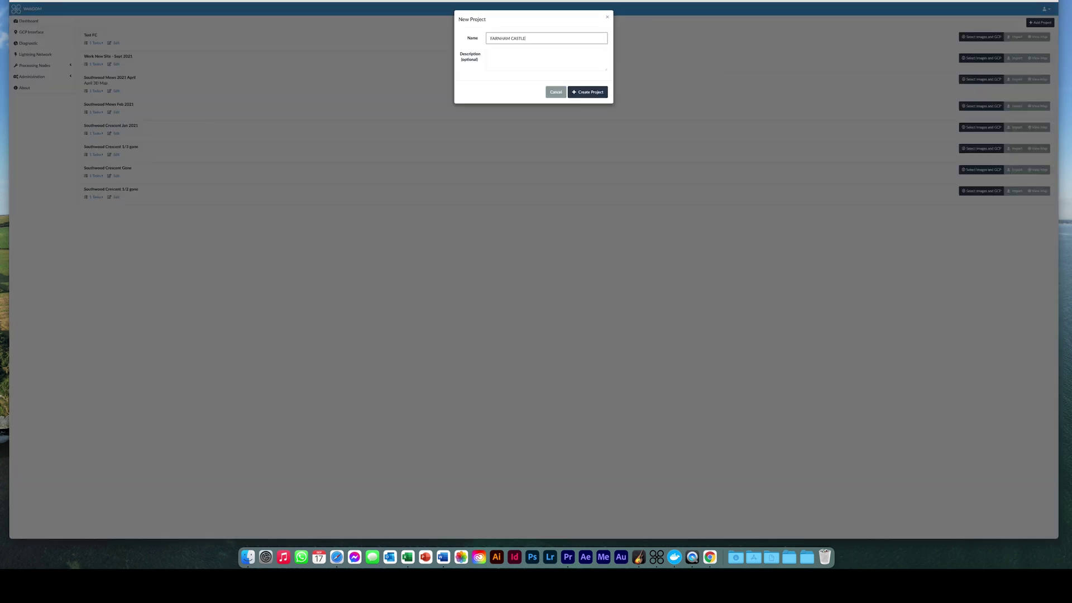
{"action": "key", "text": "Tab"}
{"action": "type", "text": "3D MAP OF FARNHAM CASTLE"}
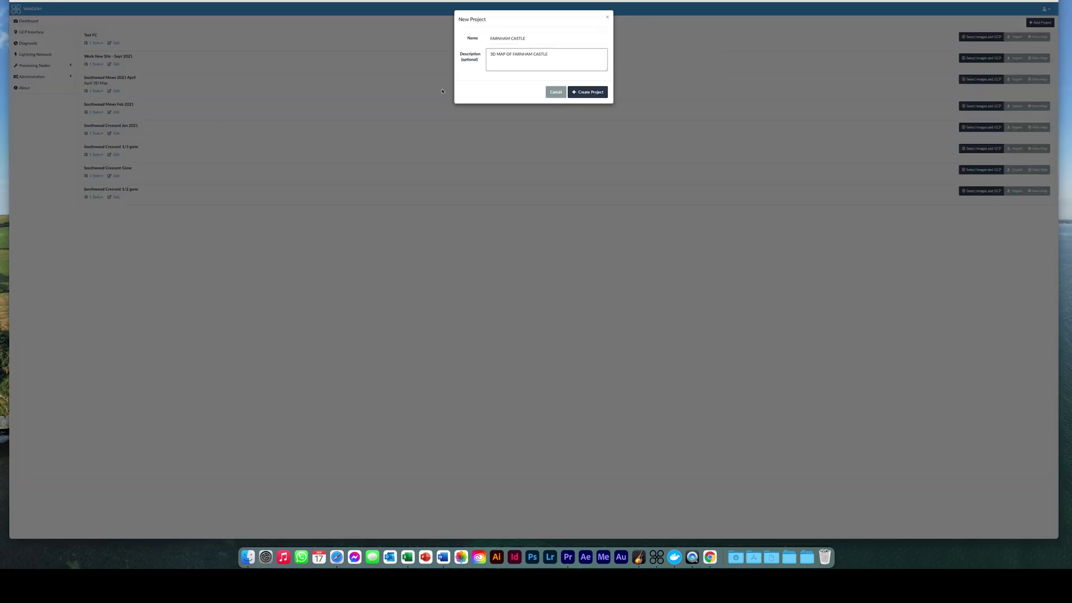
{"action": "left_click", "coordinate": [583, 92]}
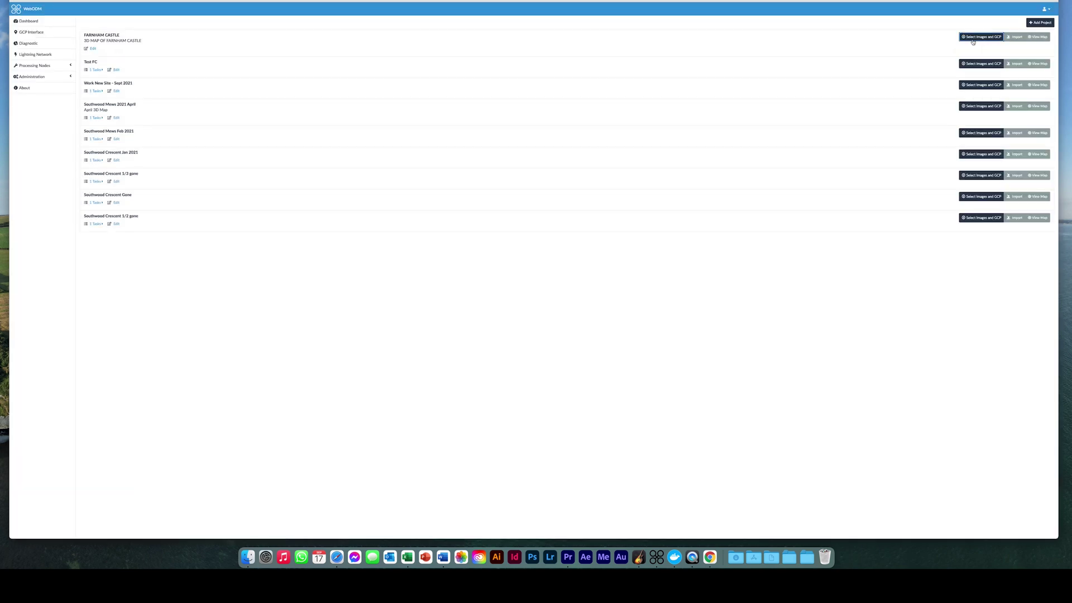
Step: Load all the drone images from the Photos folder into the FARNHAM CASTLE project
{"action": "left_click", "coordinate": [972, 38]}
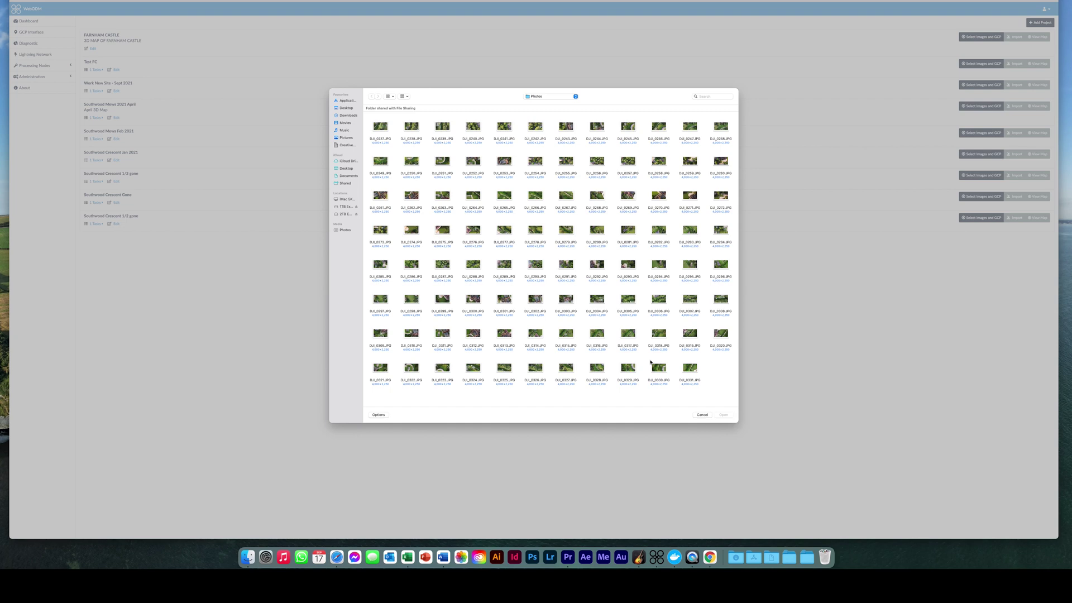
{"action": "key", "text": "super+a"}
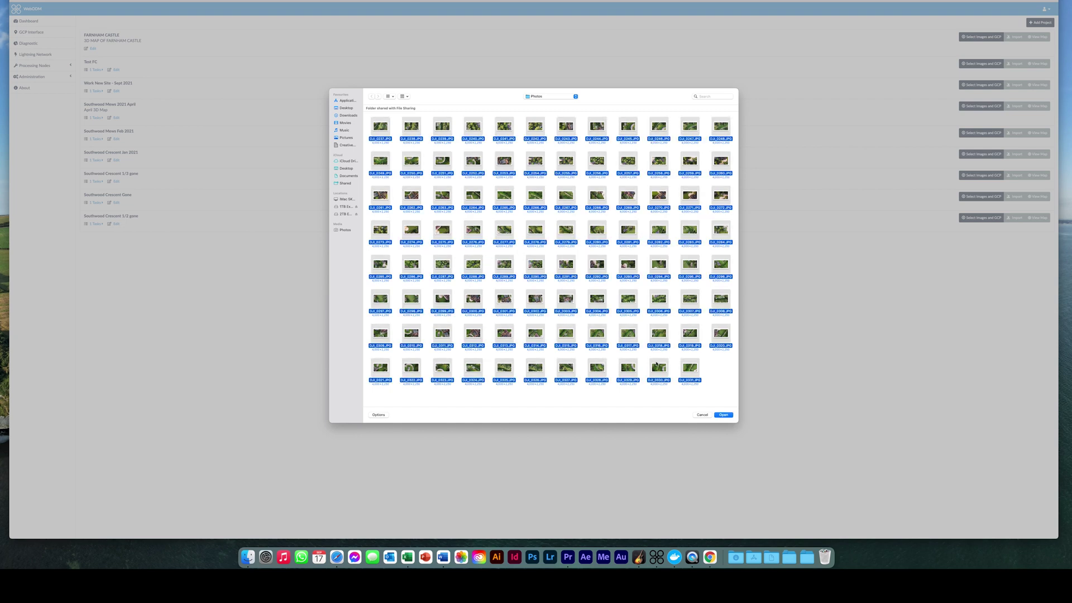
{"action": "left_click", "coordinate": [723, 415]}
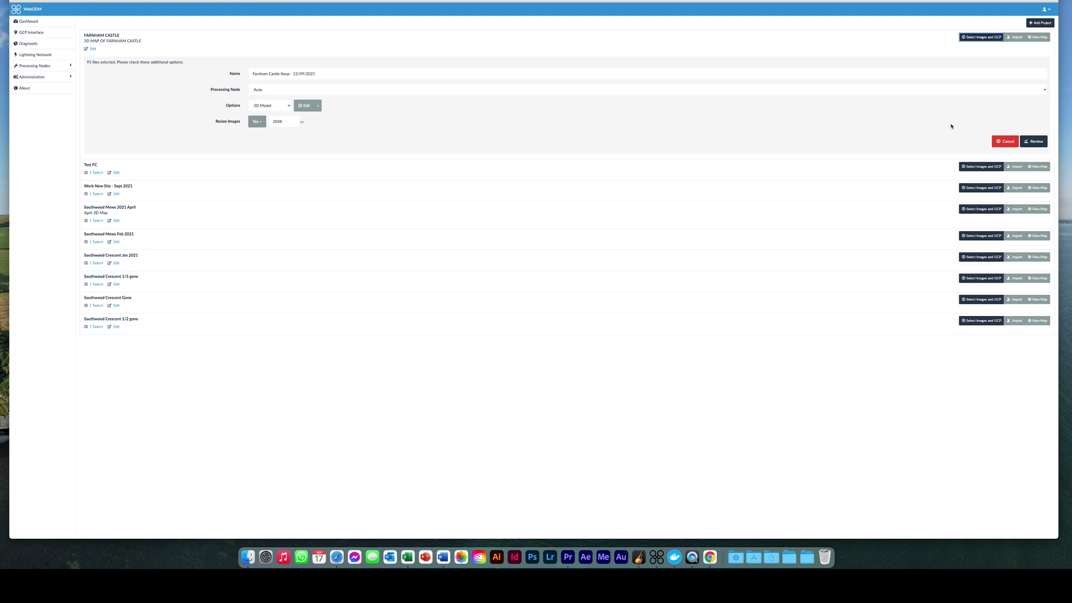
Step: Start processing the task Farnham Castle Keep - 12/09/2021 with the 3D Model options and images resized to 2048, and turn on its task output
{"action": "left_click", "coordinate": [1032, 143]}
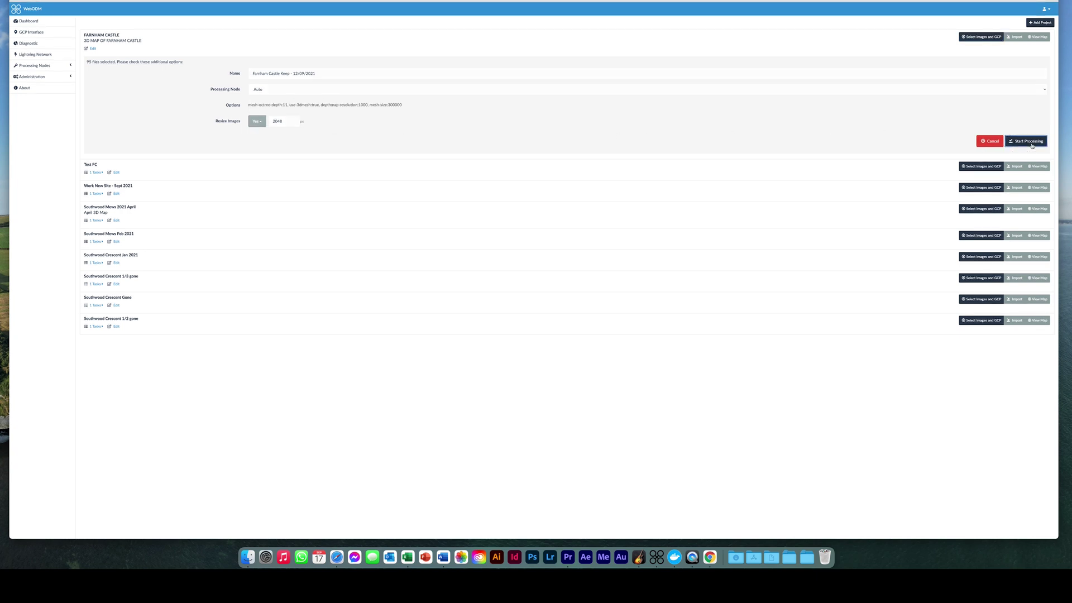
{"action": "left_click", "coordinate": [1030, 143]}
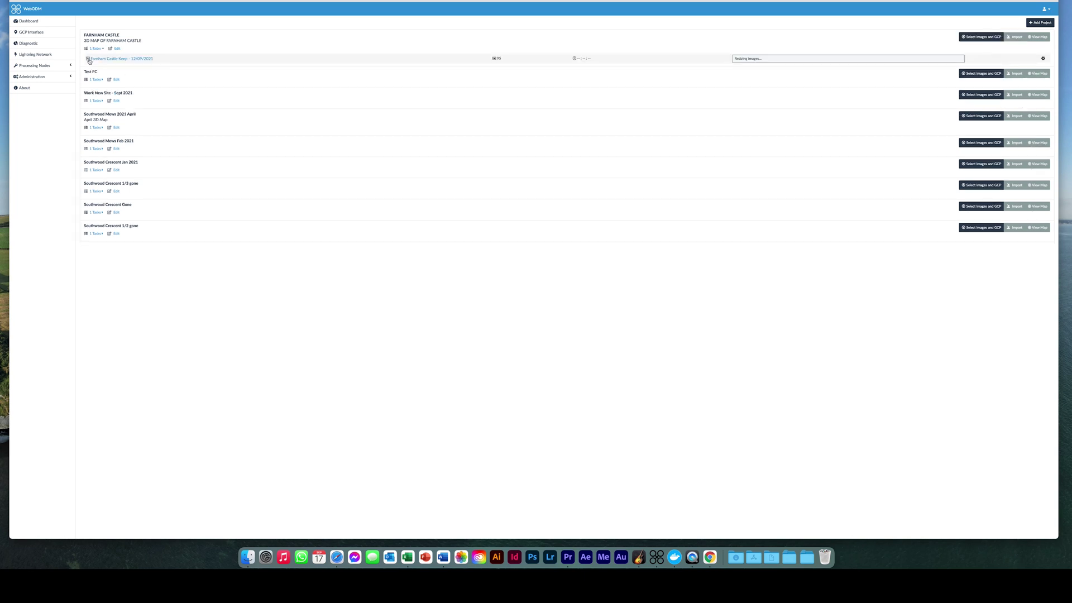
{"action": "left_click", "coordinate": [88, 59]}
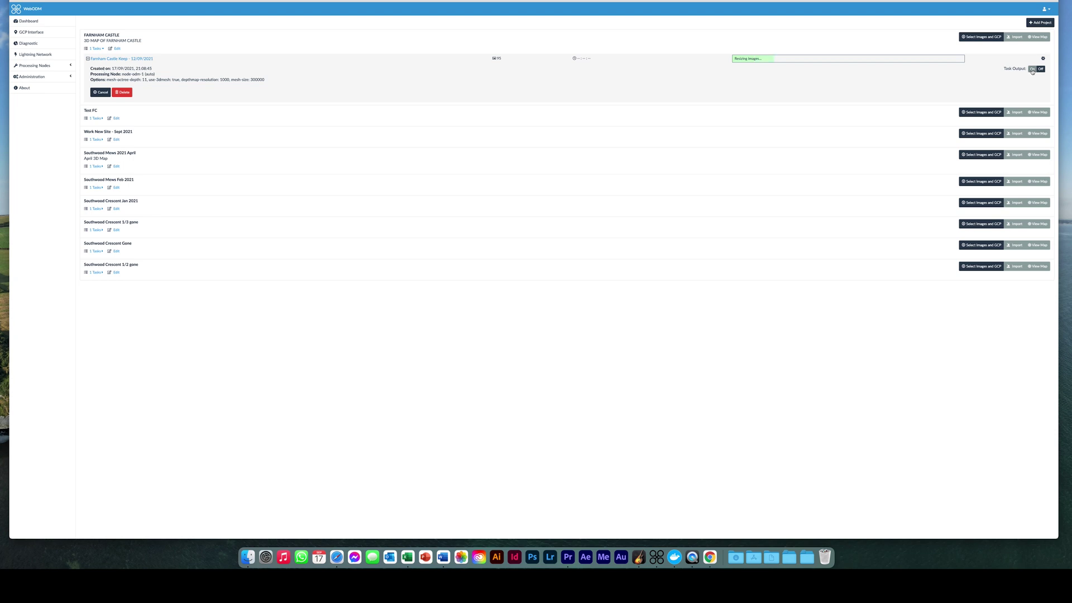
{"action": "left_click", "coordinate": [1032, 69]}
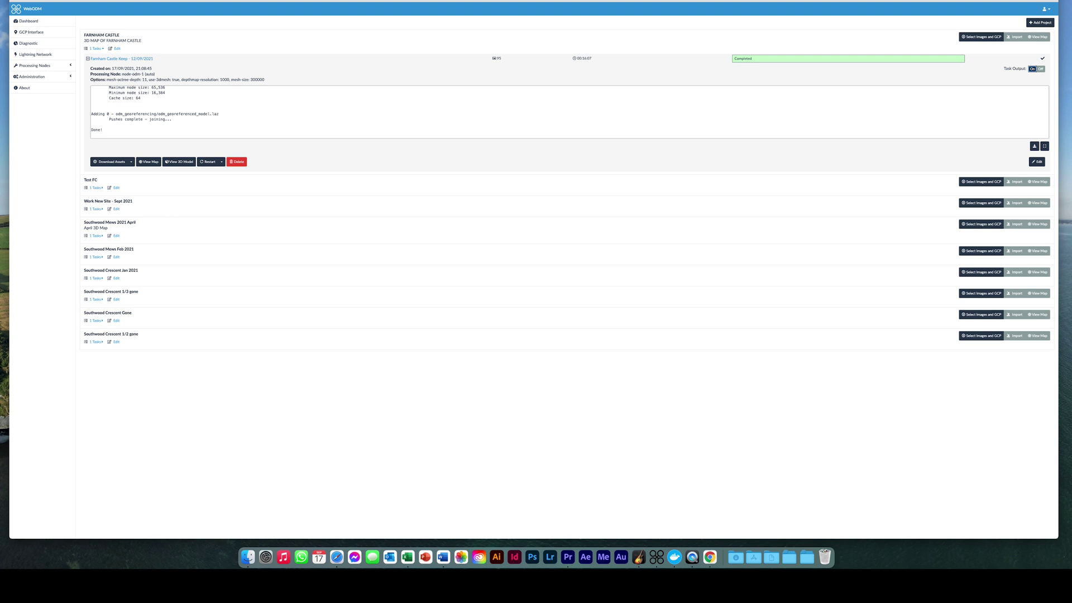
Step: View the completed task's orthophoto map and inspect the castle grounds up close
{"action": "left_click", "coordinate": [149, 162]}
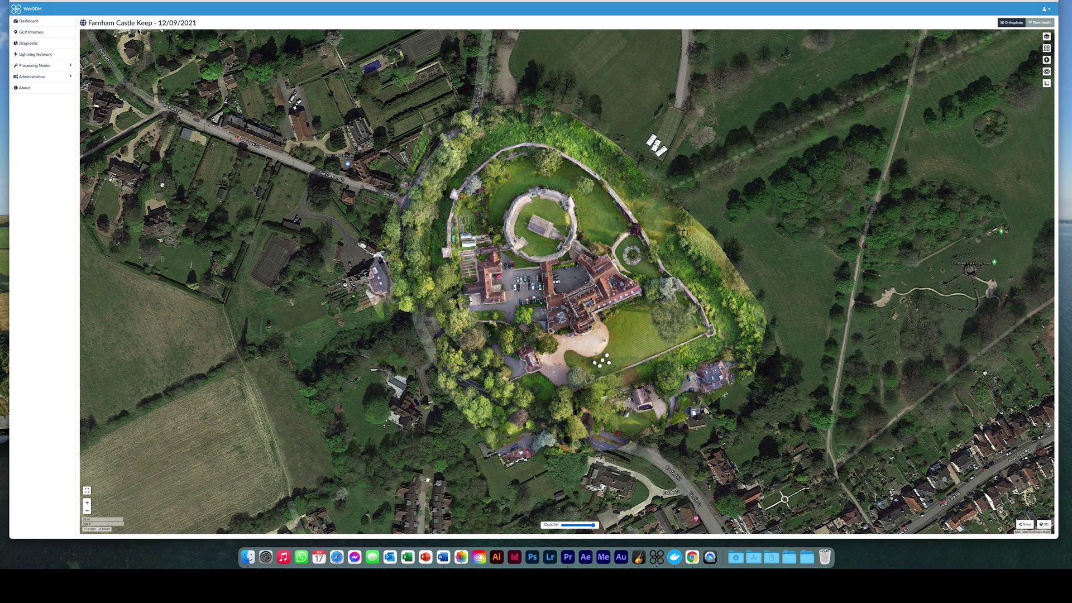
{"action": "left_click_drag", "start_coordinate": [648, 310], "coordinate": [625, 288]}
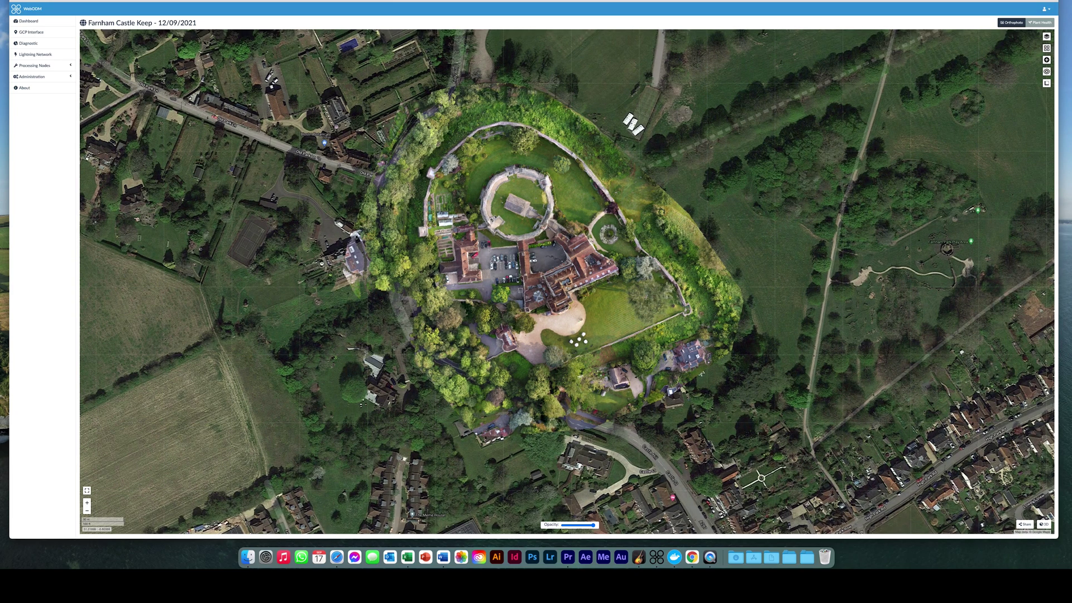
{"action": "left_click_drag", "start_coordinate": [639, 331], "coordinate": [645, 359]}
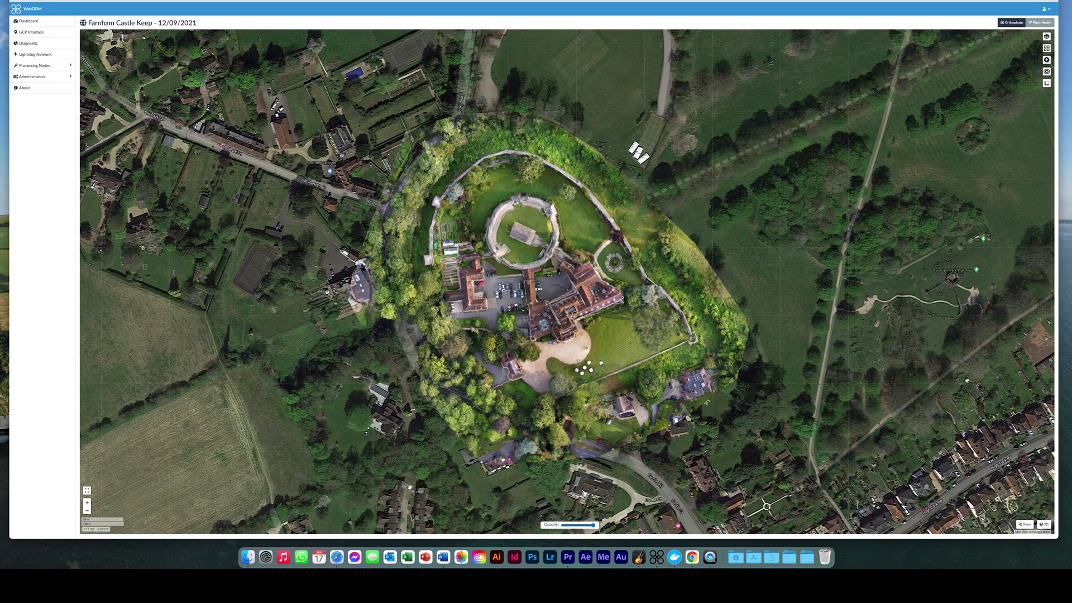
{"action": "scroll", "coordinate": [601, 363], "scroll_direction": "up", "scroll_amount": 5}
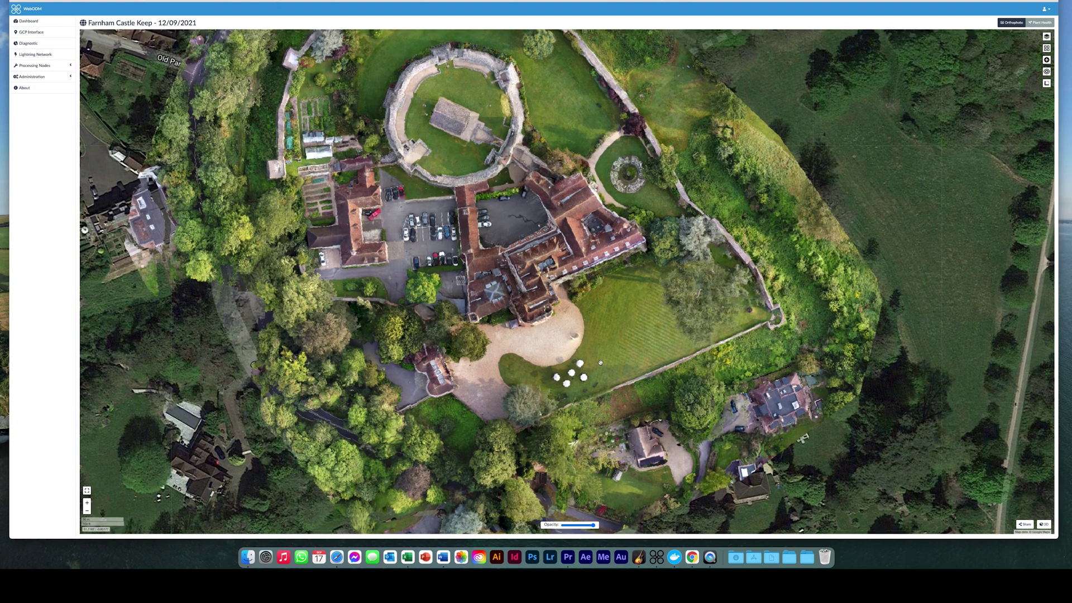
Step: Switch from the map to the 3D view and display the textured model together with the camera positions
{"action": "left_click", "coordinate": [1043, 525]}
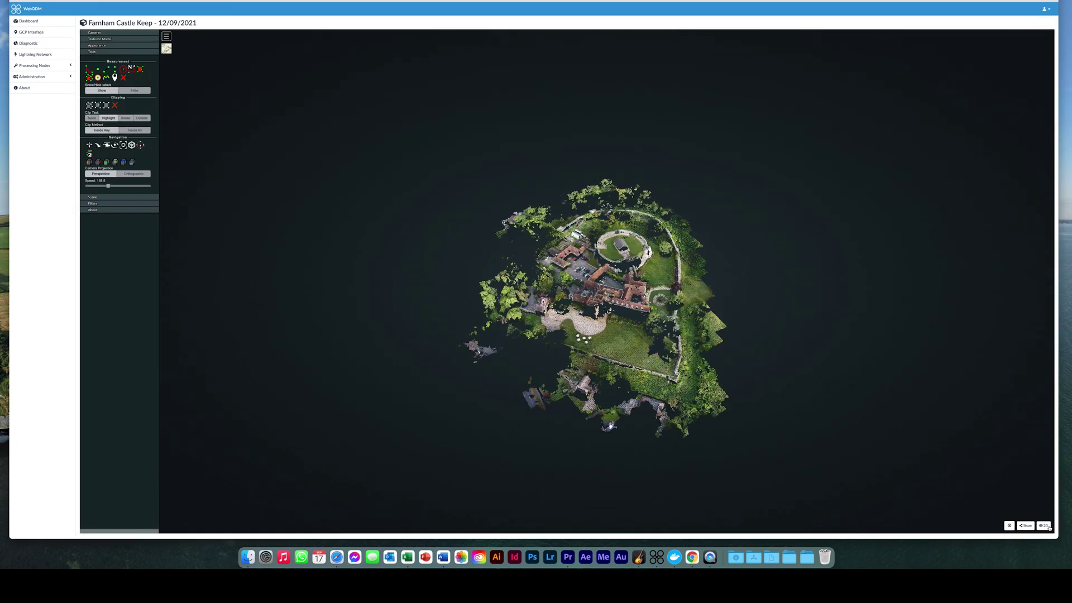
{"action": "left_click_drag", "start_coordinate": [709, 420], "coordinate": [584, 374]}
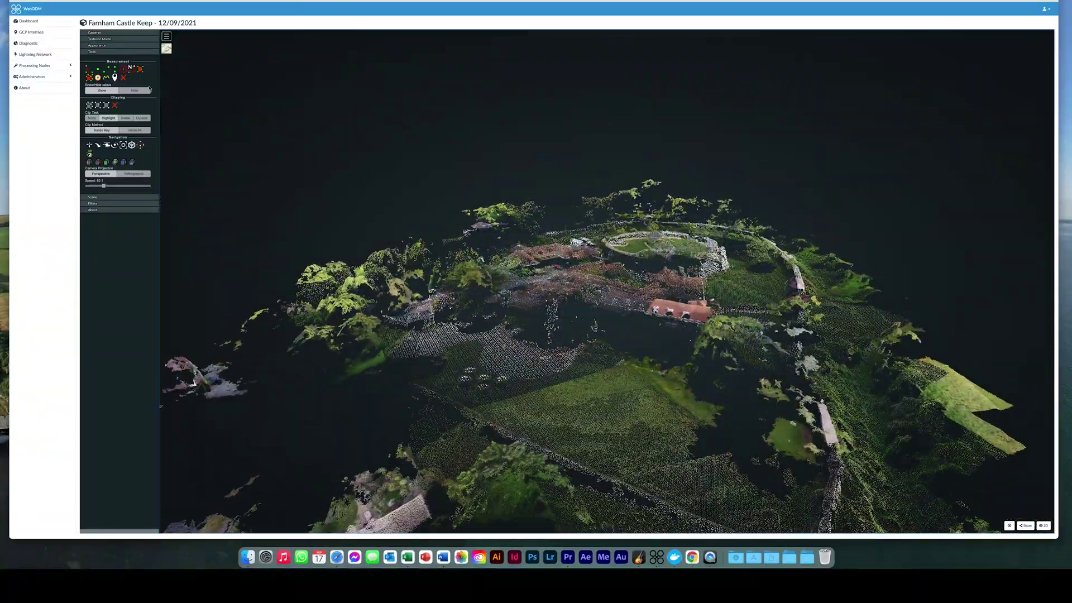
{"action": "left_click", "coordinate": [100, 39]}
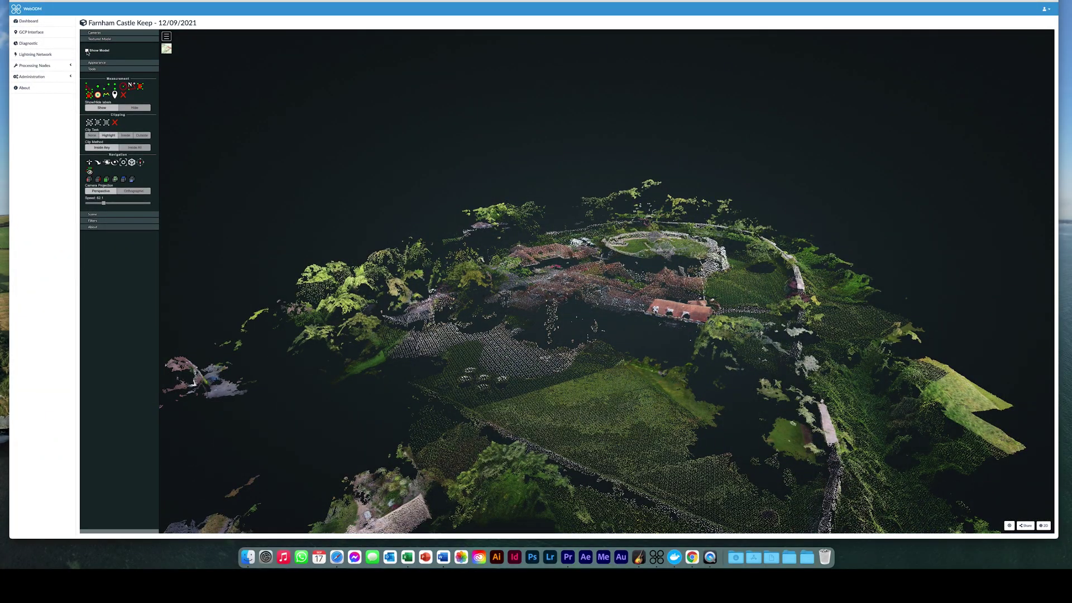
{"action": "left_click", "coordinate": [88, 51]}
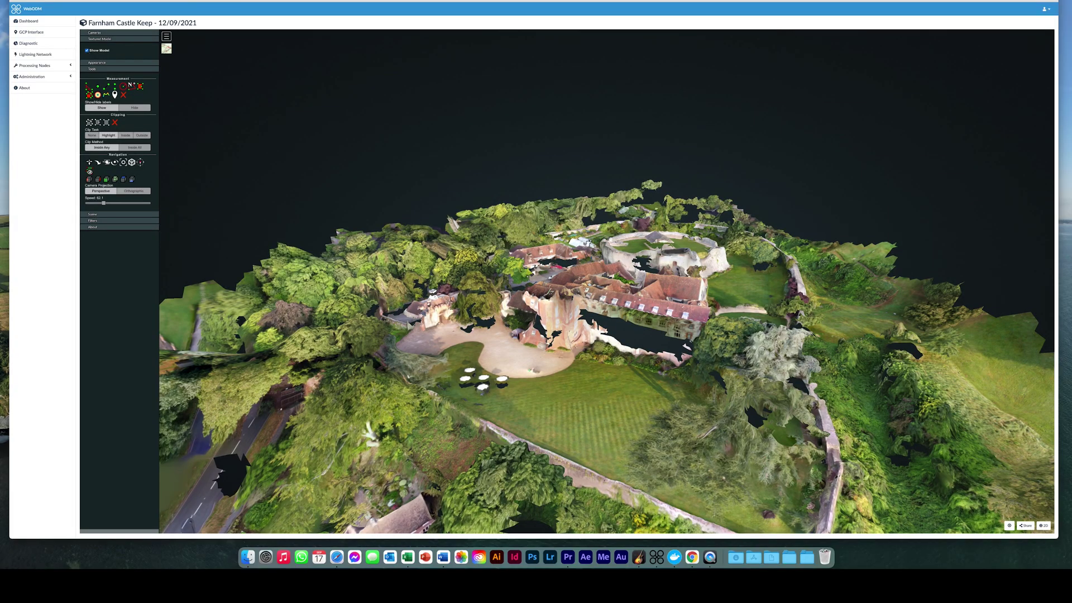
{"action": "left_click_drag", "start_coordinate": [737, 455], "coordinate": [292, 406]}
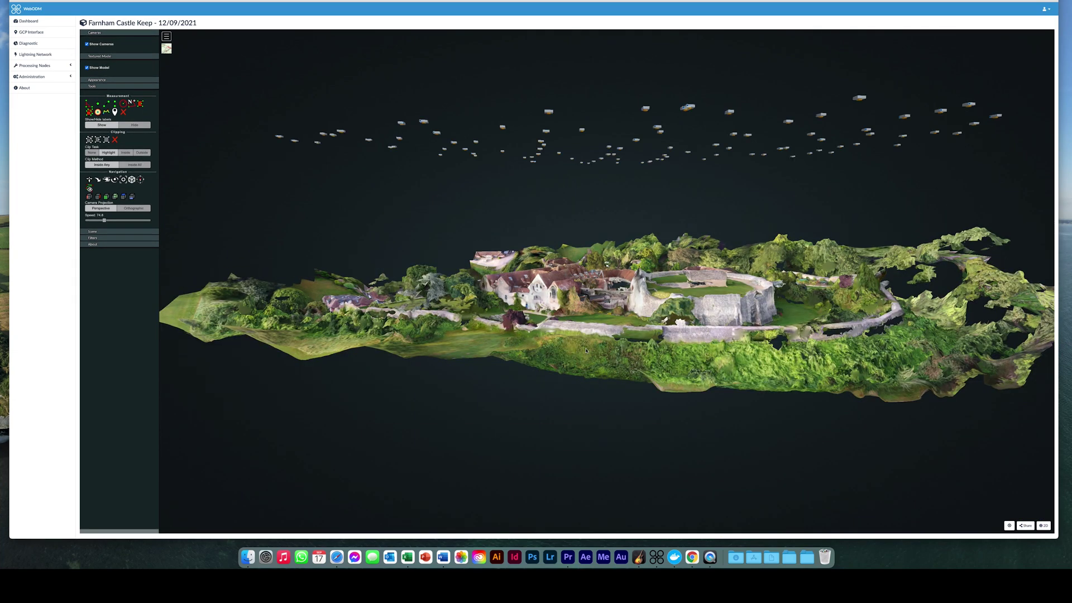
{"action": "left_click_drag", "start_coordinate": [615, 314], "coordinate": [511, 360]}
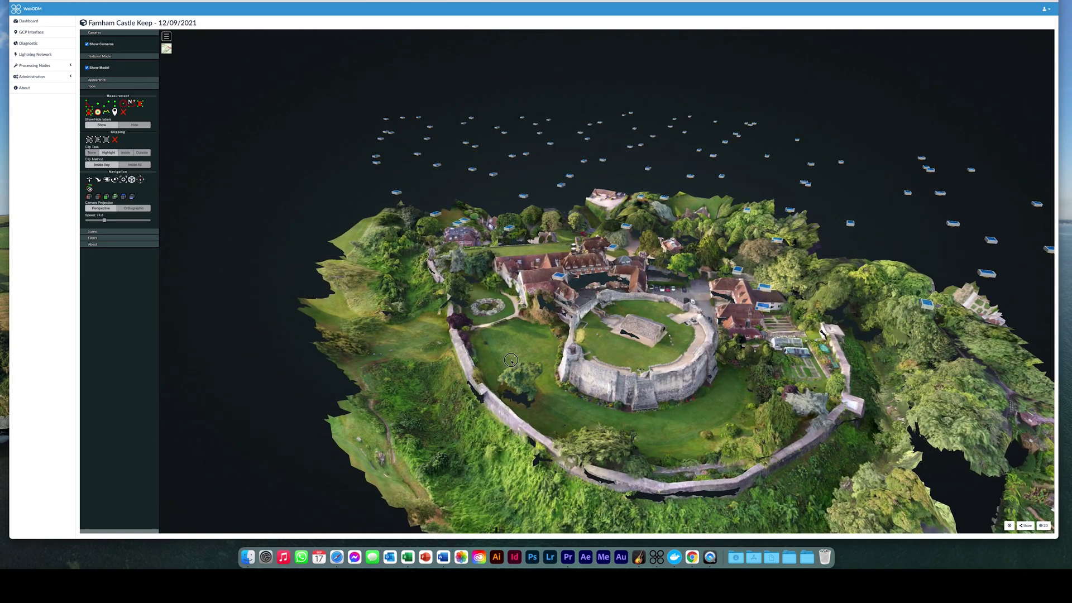
Step: Download all assets of the Farnham Castle Keep task as all.zip to the Downloads folder
{"action": "left_click", "coordinate": [37, 24]}
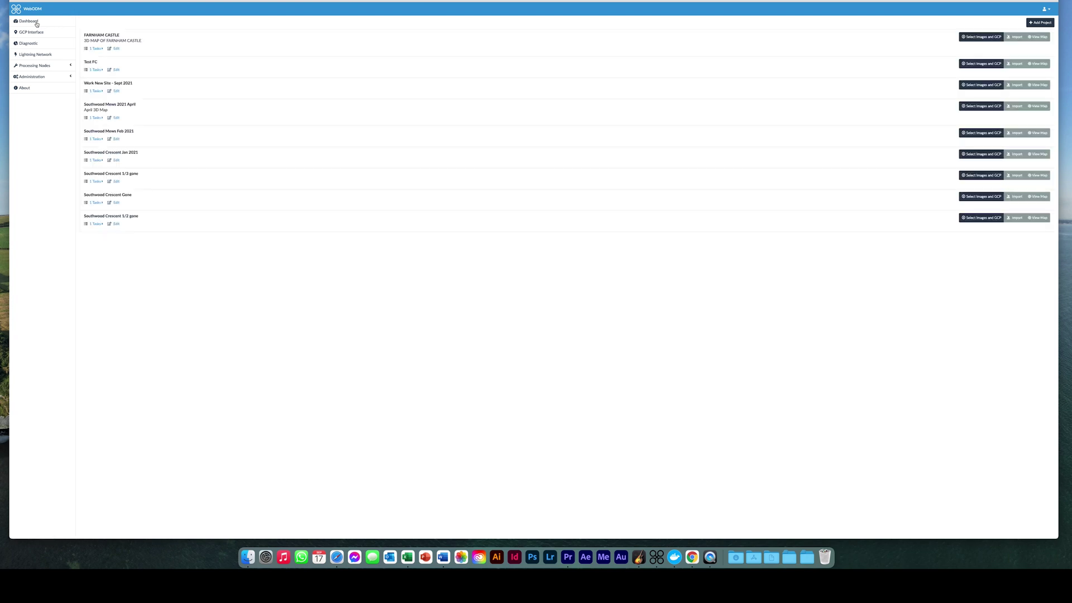
{"action": "left_click", "coordinate": [95, 49]}
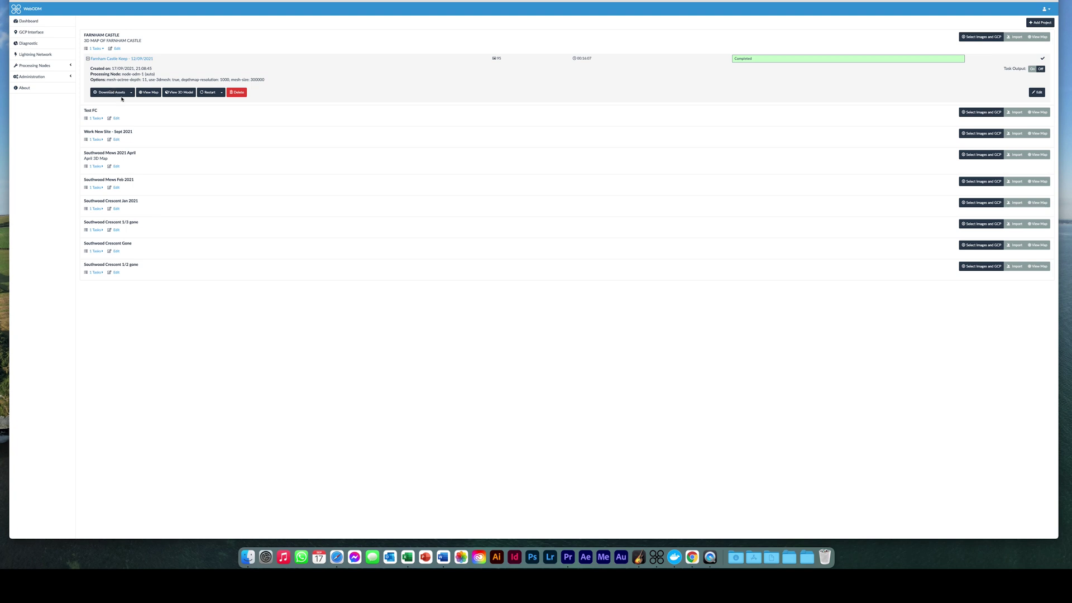
{"action": "left_click", "coordinate": [124, 95]}
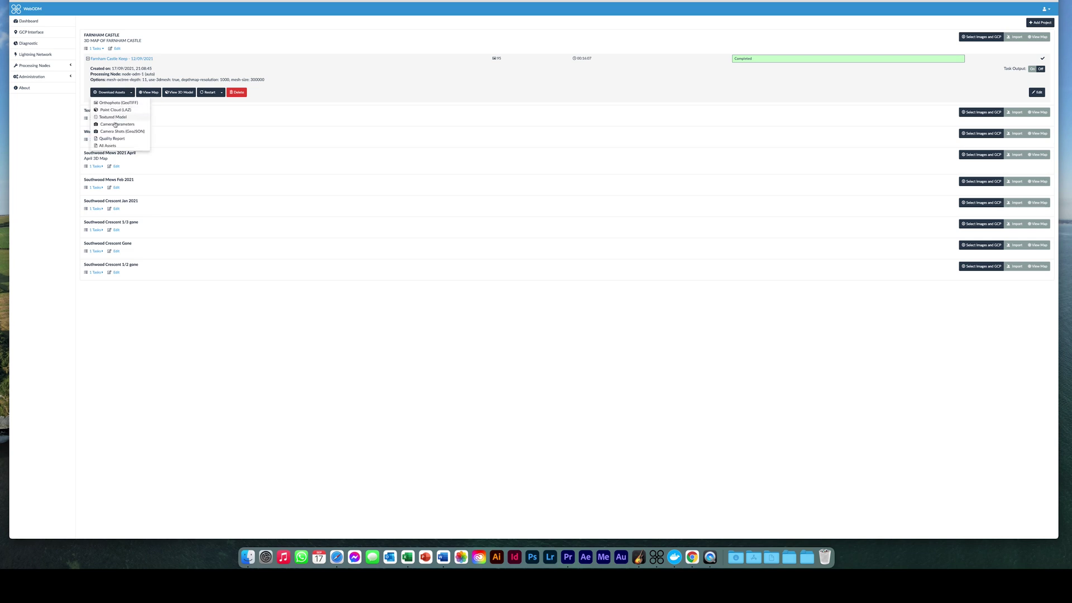
{"action": "left_click", "coordinate": [114, 147]}
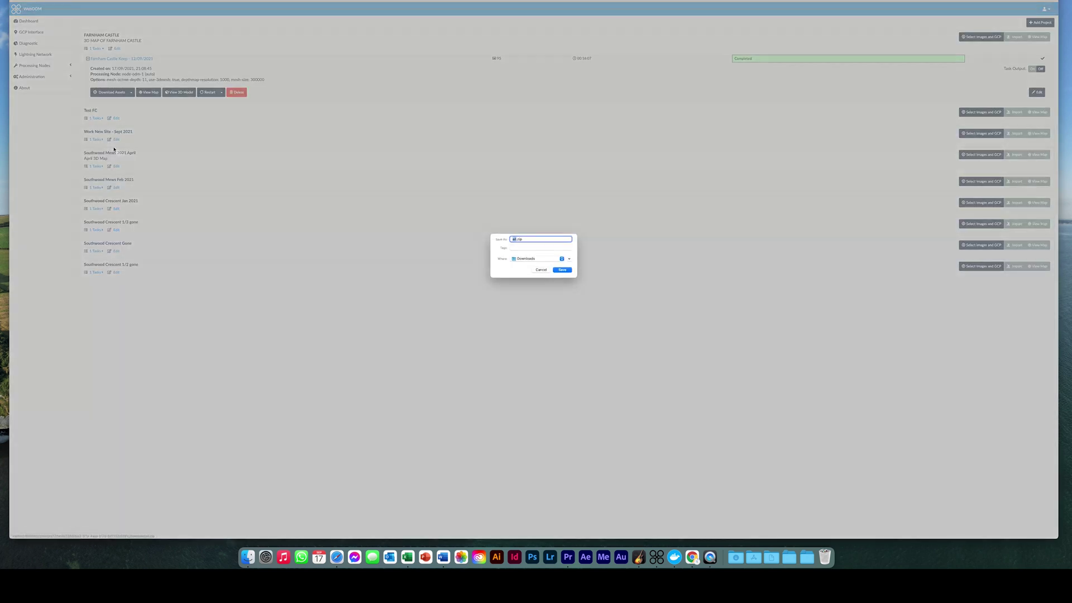
{"action": "left_click", "coordinate": [562, 270]}
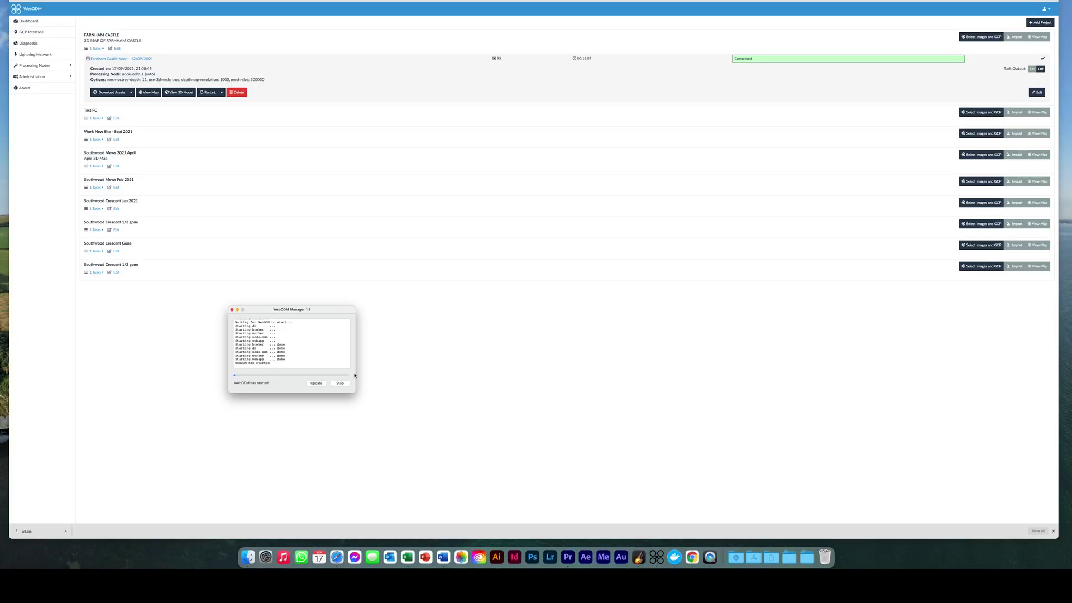
Step: Stop WebODM, and quit both WebODM Manager and Docker Desktop
{"action": "left_click", "coordinate": [340, 384]}
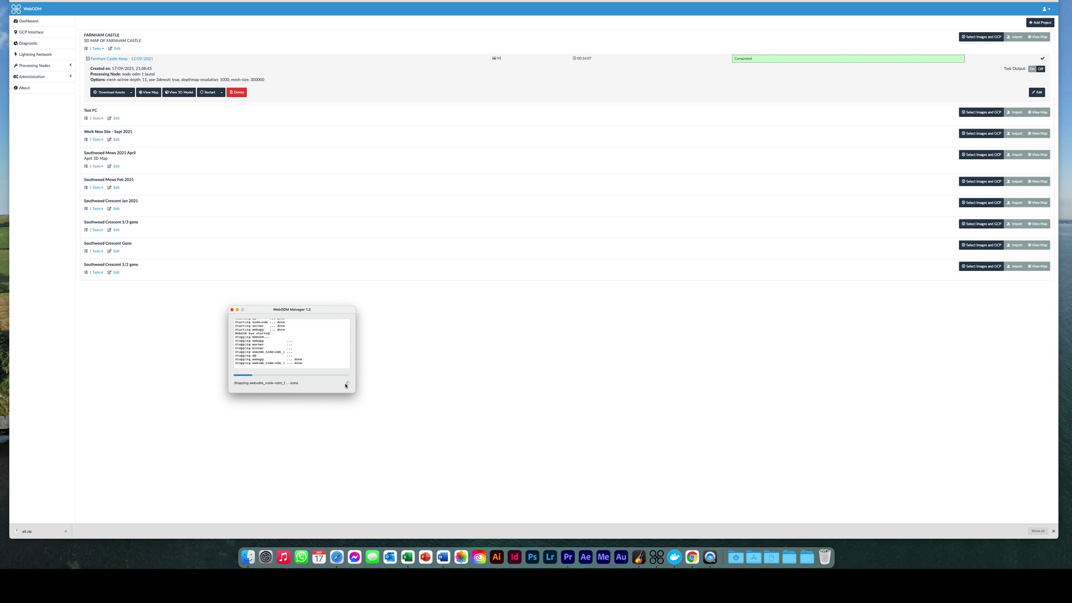
{"action": "left_click", "coordinate": [674, 557]}
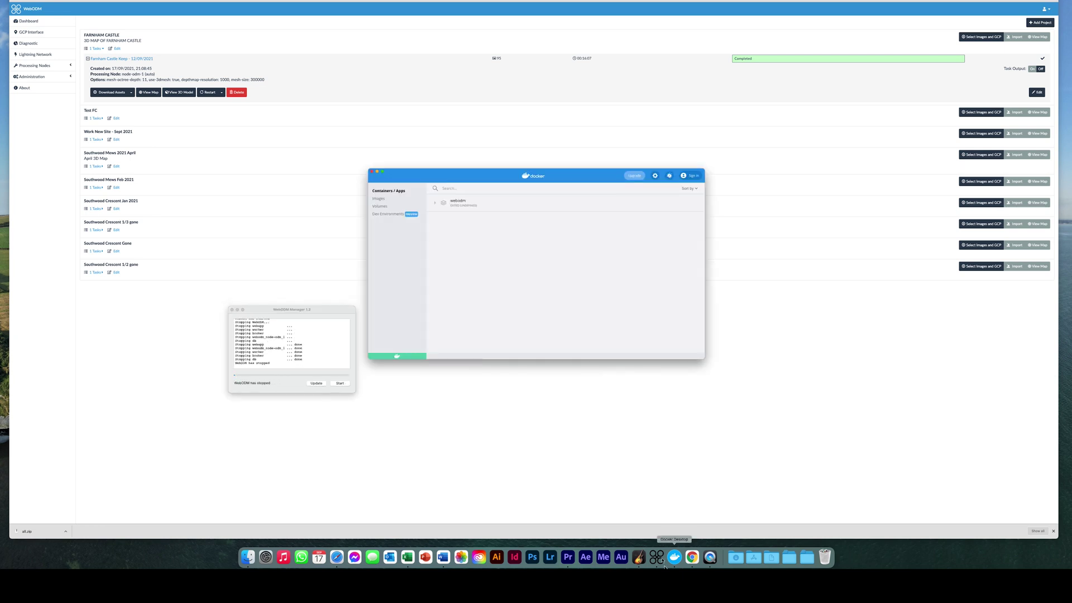
{"action": "right_click", "coordinate": [674, 557]}
{"action": "left_click", "coordinate": [664, 537]}
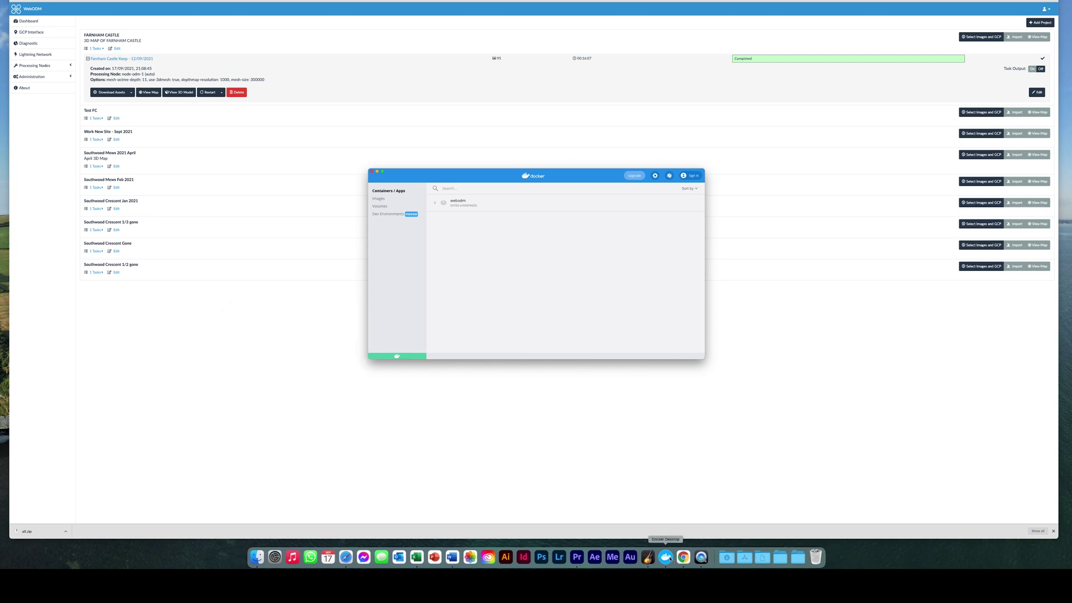
{"action": "right_click", "coordinate": [665, 557]}
{"action": "left_click", "coordinate": [673, 537]}
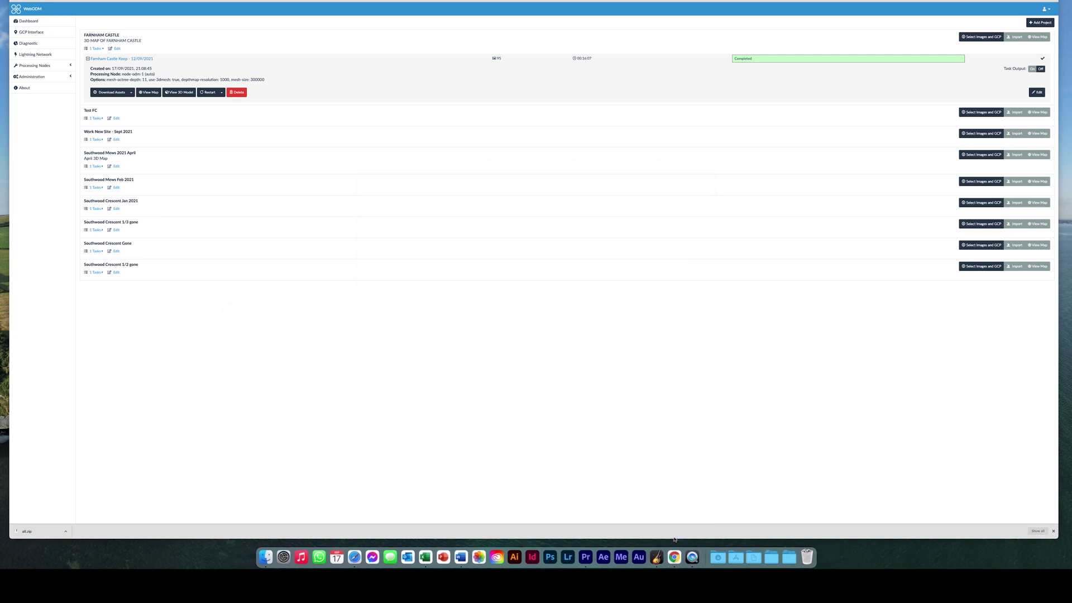